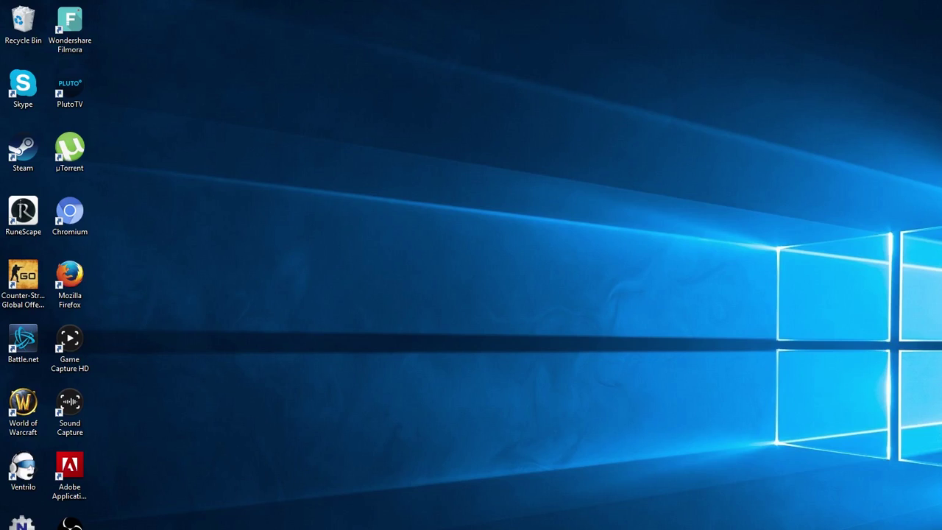
# Launch Adobe Premiere Pro CC 2015 from the Start menu's Most used list
pyautogui.press('super')
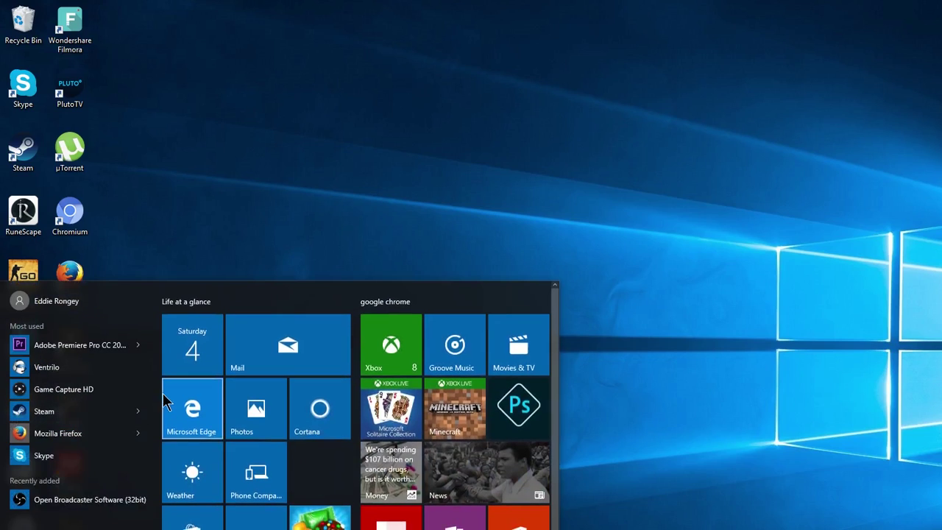
pyautogui.click(101, 351)
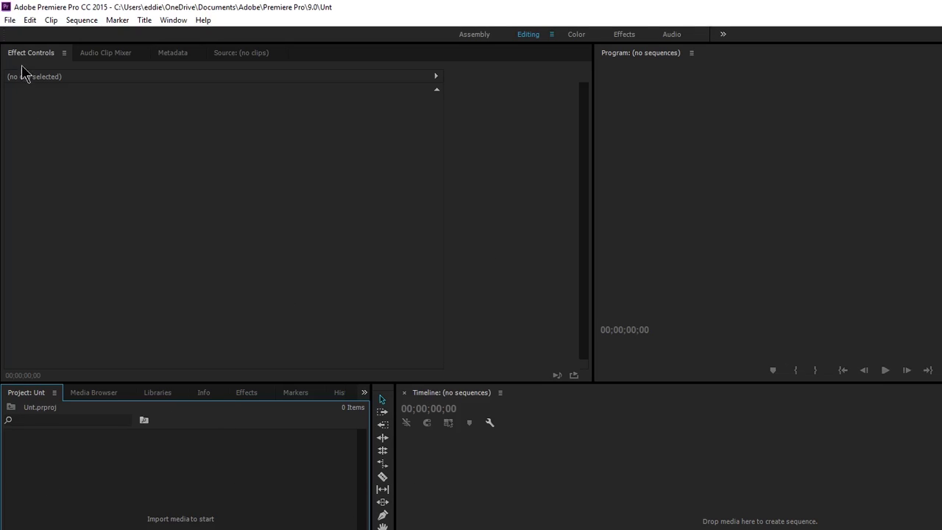
# Create a new sequence from File > New > Sequence using the AVCHD 1080p30 preset
pyautogui.click(10, 20)
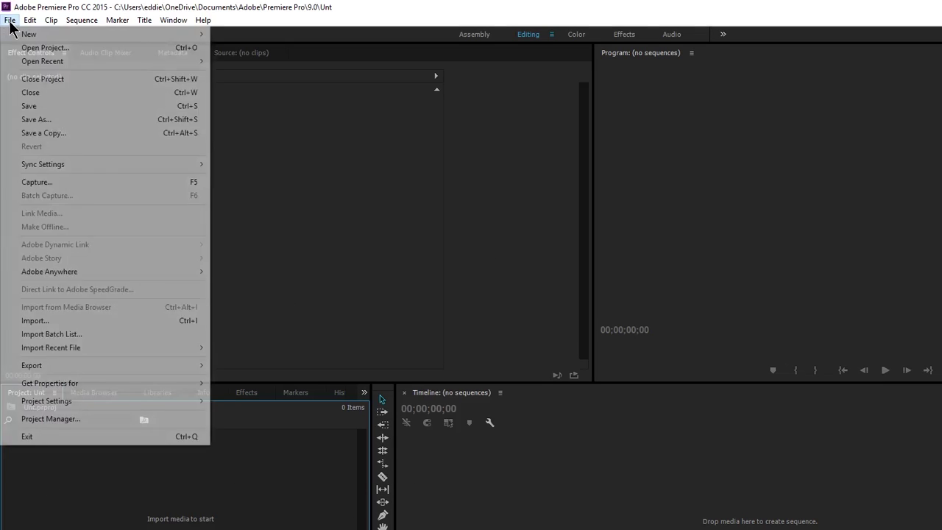
pyautogui.moveTo(136, 39)
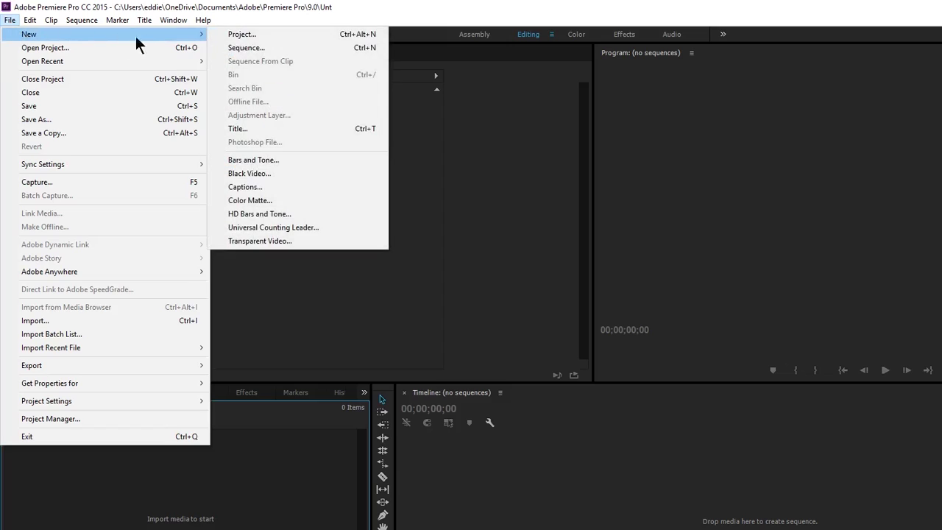
pyautogui.click(248, 49)
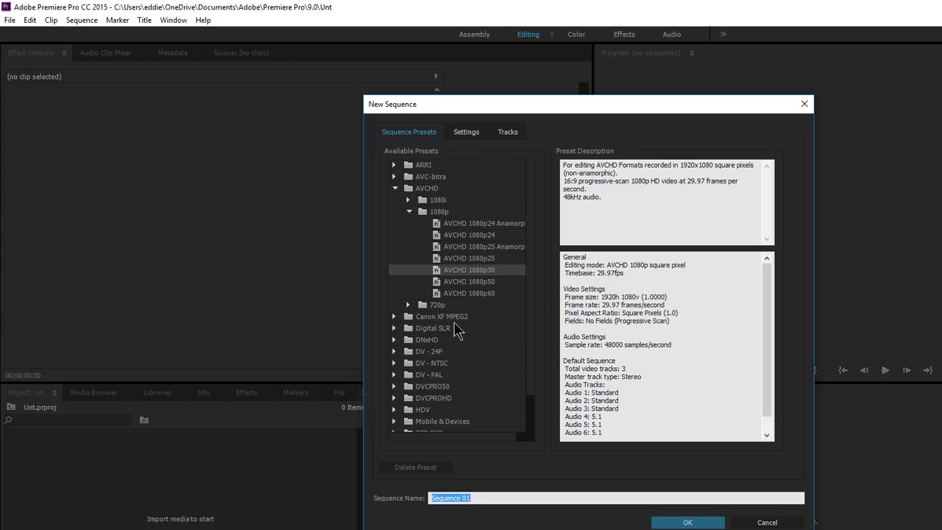
pyautogui.click(395, 365)
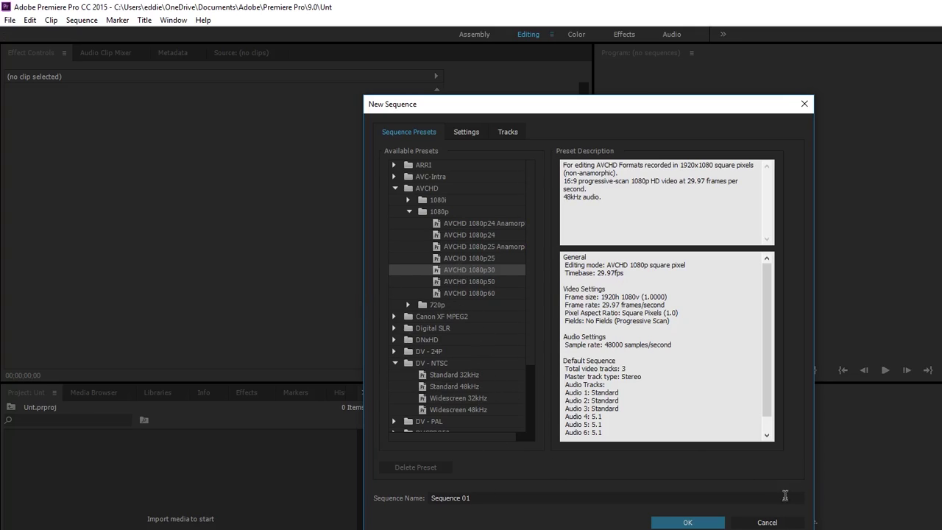
pyautogui.click(657, 521)
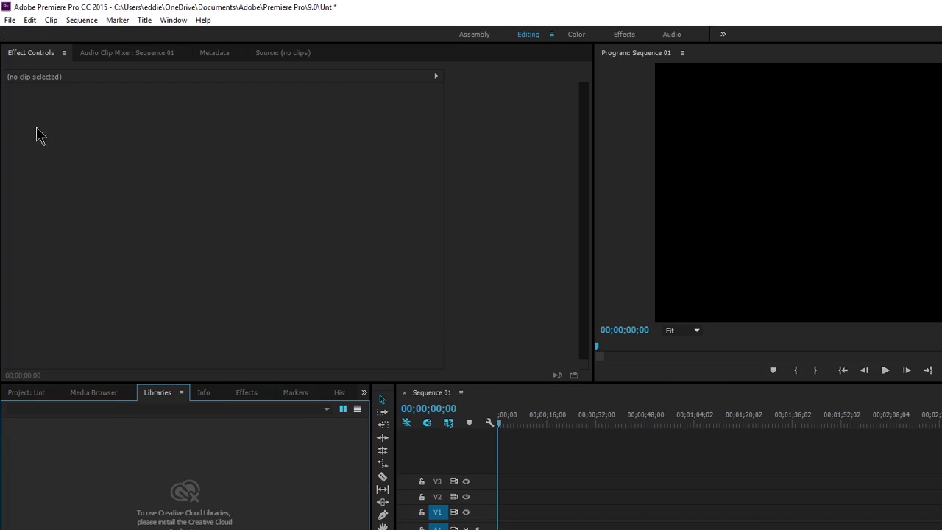
# Import GameClip-Original (2).mp4 into the project through File > Import
pyautogui.click(9, 20)
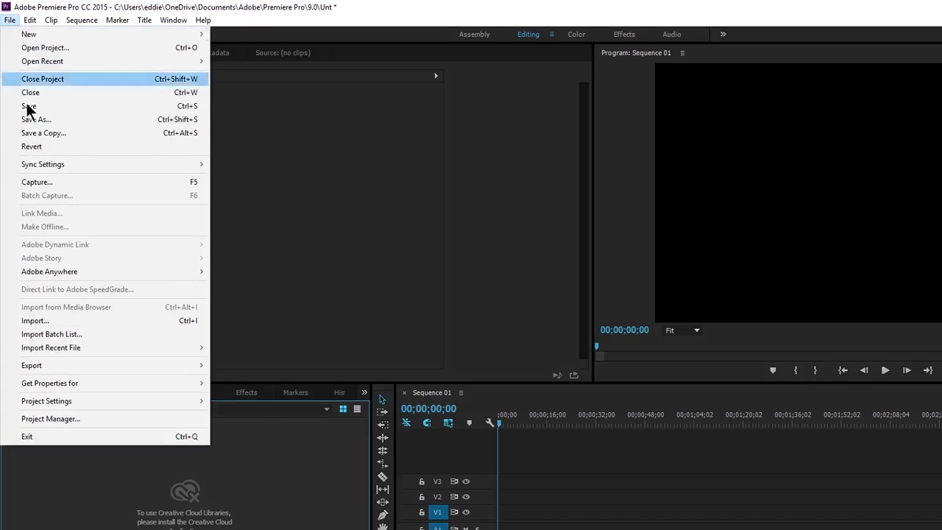
pyautogui.click(64, 320)
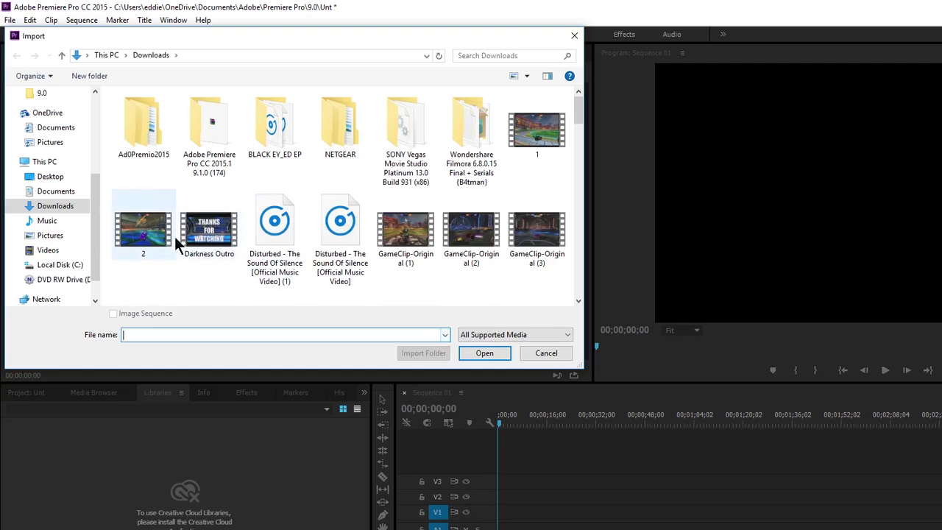
pyautogui.click(477, 243)
pyautogui.click(487, 353)
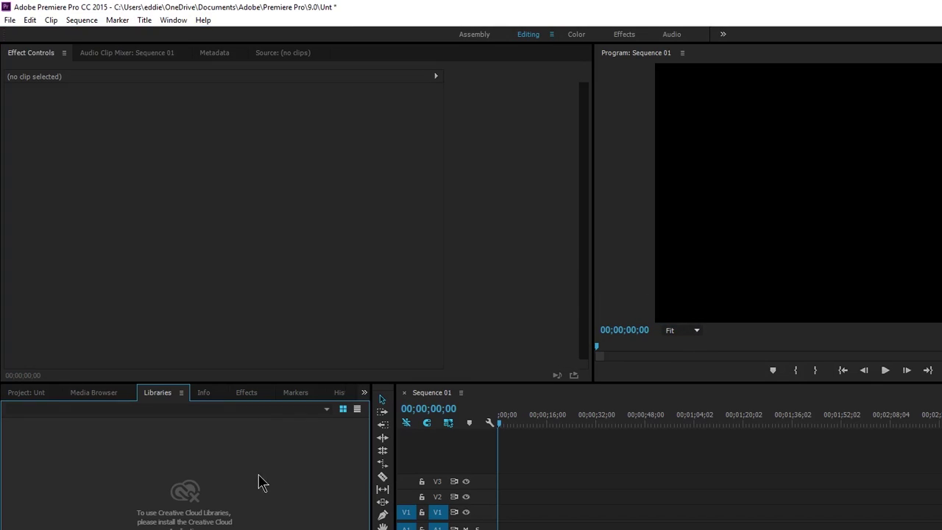
# Drag the gameplay clip onto V1, resolve the mismatch warning, and load it in the Source monitor
pyautogui.click(50, 392)
pyautogui.moveTo(177, 450); pyautogui.dragTo(508, 513)
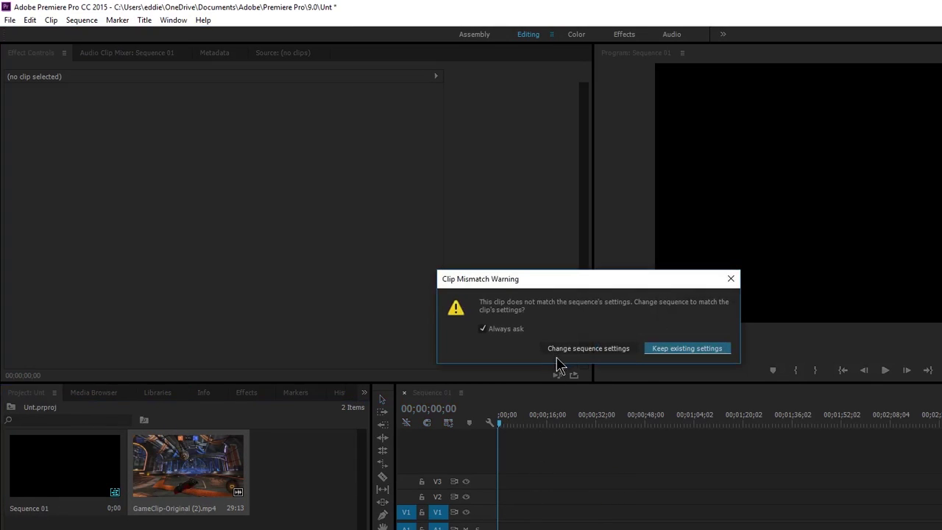
pyautogui.click(582, 349)
pyautogui.click(554, 515)
pyautogui.doubleClick(543, 512)
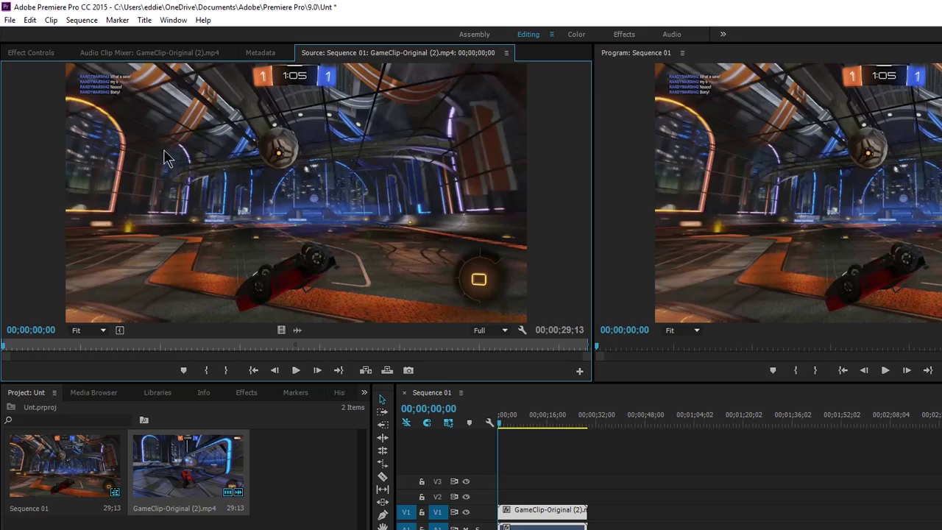
# Open the Export Settings for media, toggle a render quality option, then close without exporting
pyautogui.click(9, 20)
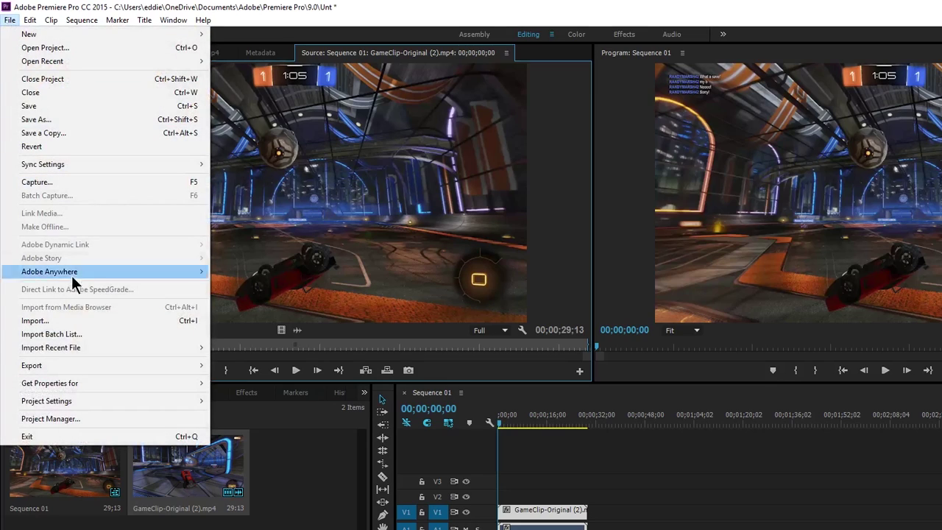
pyautogui.moveTo(61, 362)
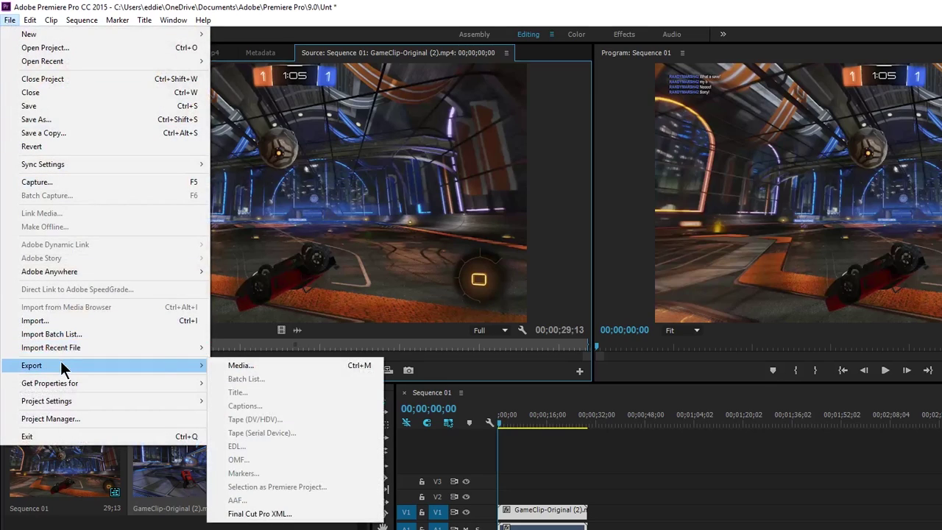
pyautogui.click(276, 362)
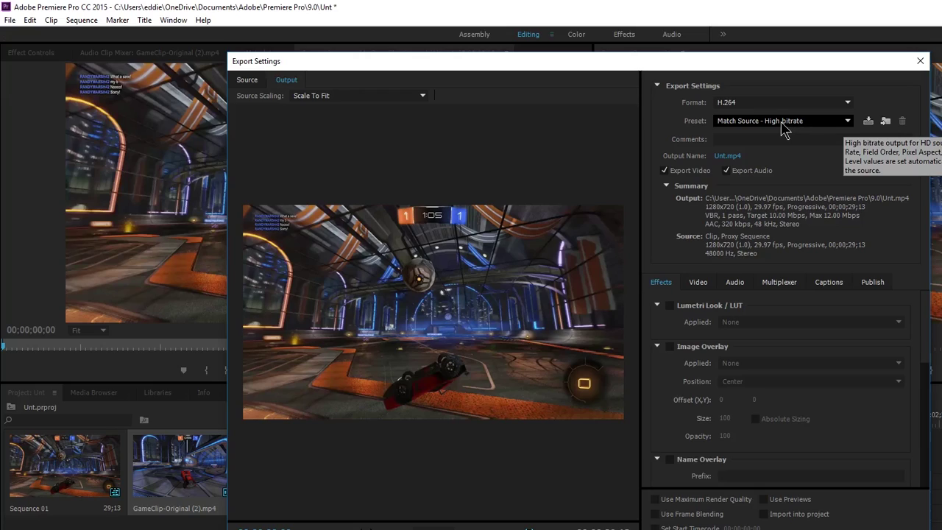
pyautogui.click(655, 501)
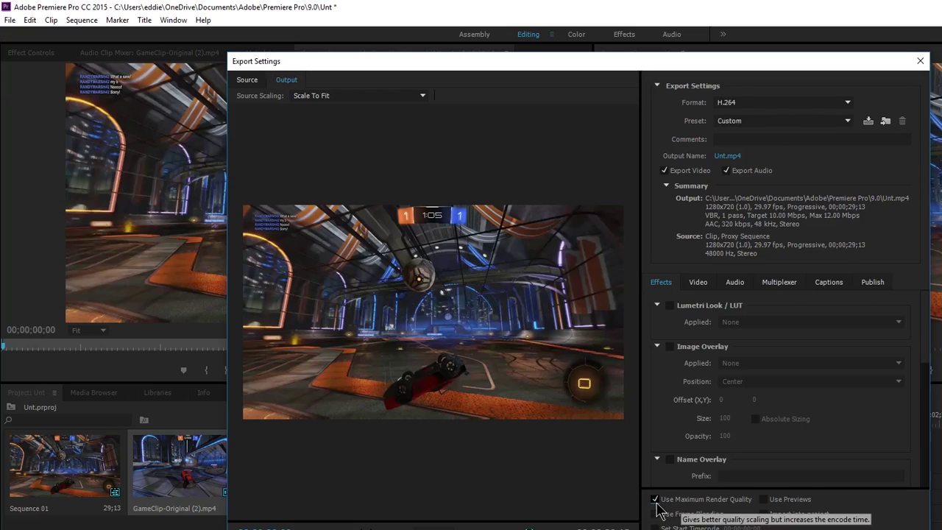
pyautogui.click(918, 63)
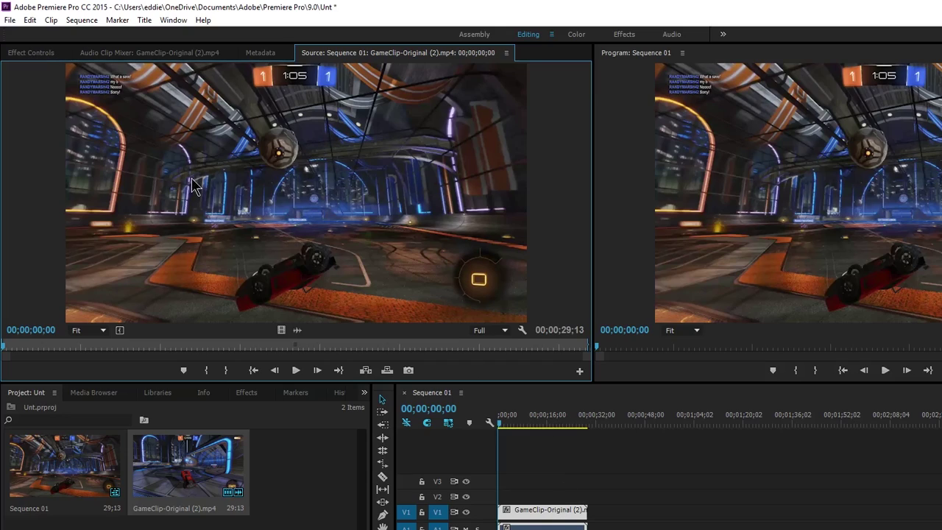
# In Effect Controls, turn off Uniform Scale and set Motion scale width and height to 50
pyautogui.click(33, 53)
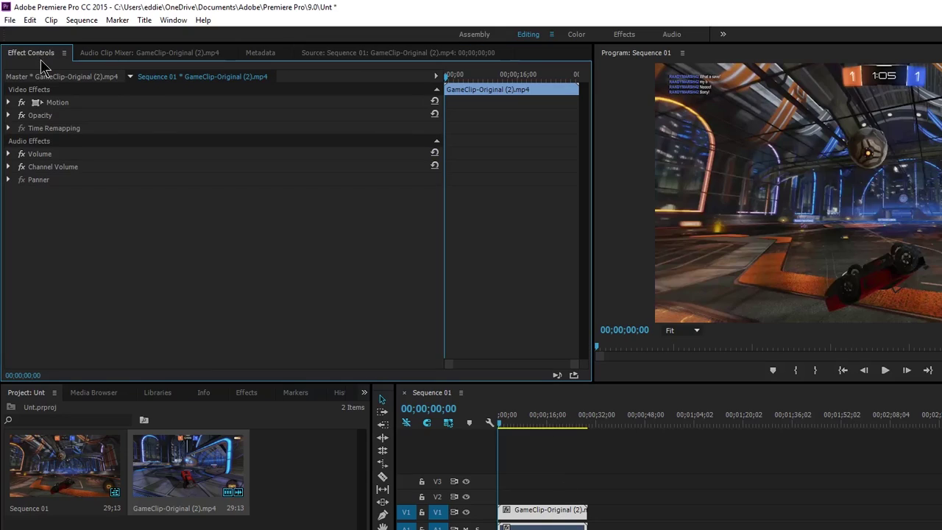
pyautogui.click(9, 103)
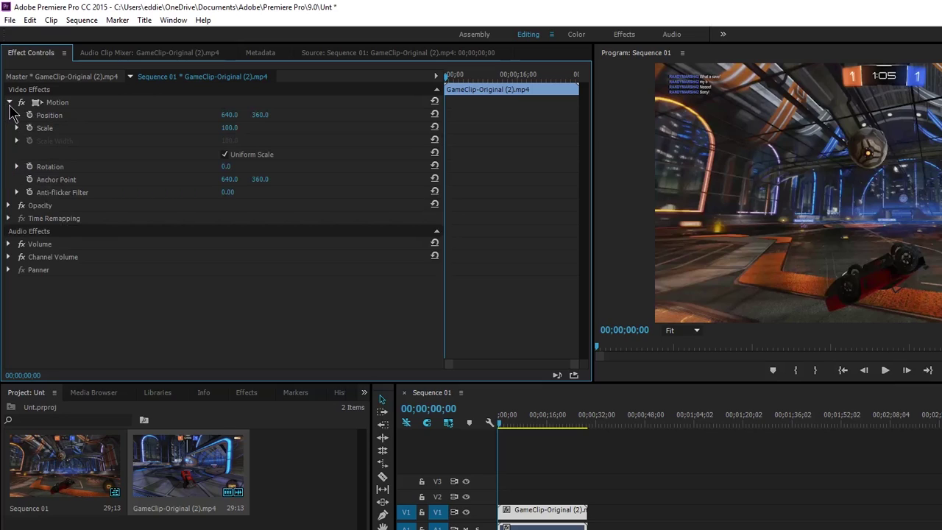
pyautogui.click(224, 154)
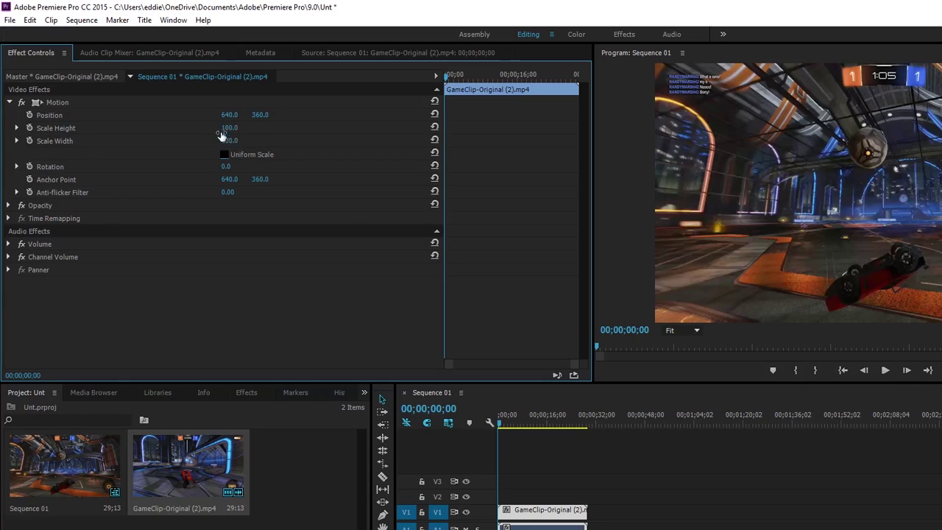
pyautogui.click(229, 141)
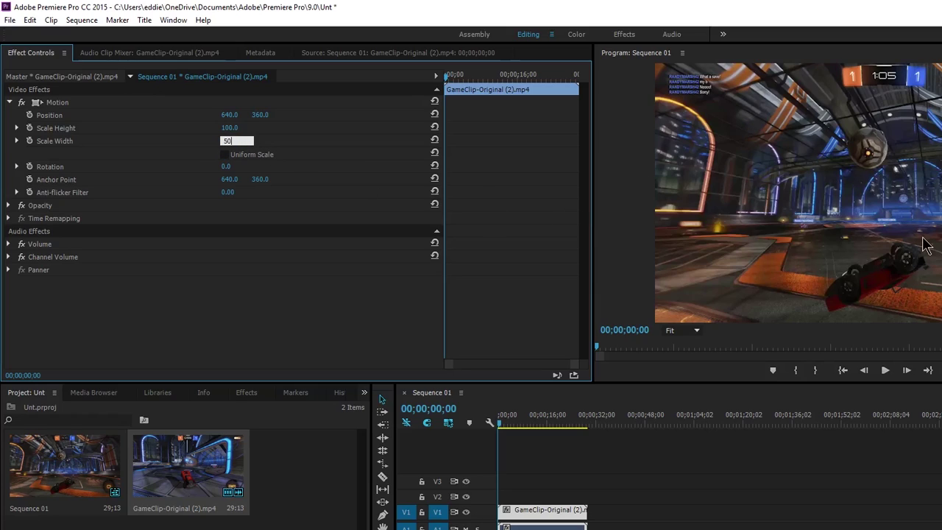
pyautogui.write('50')
pyautogui.press('Return')
pyautogui.click(232, 128)
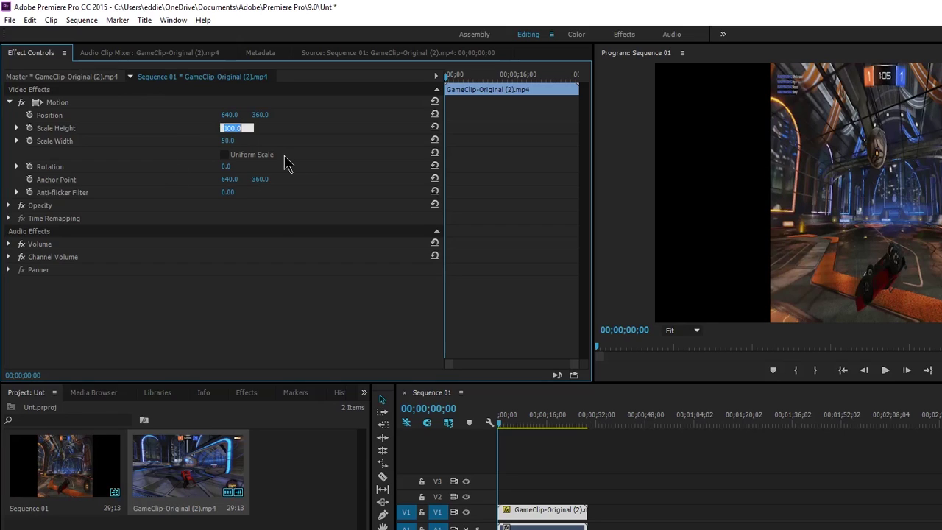
pyautogui.press('Return')
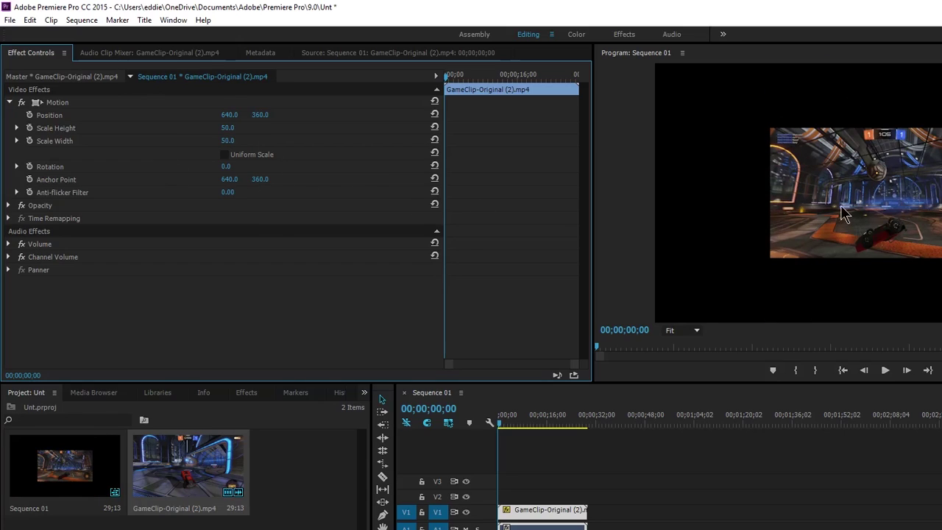
# Restore scale width and height to 100 and turn Uniform Scale back on
pyautogui.click(228, 141)
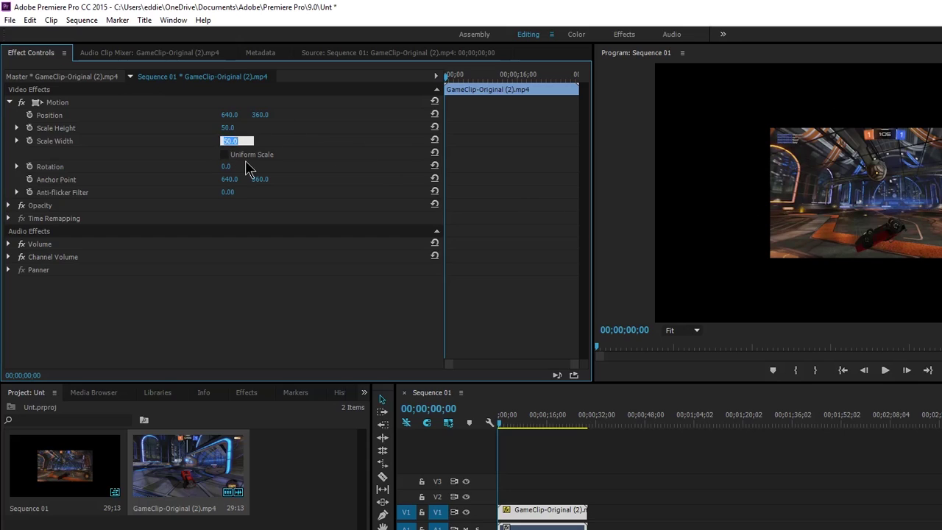
pyautogui.press('Return')
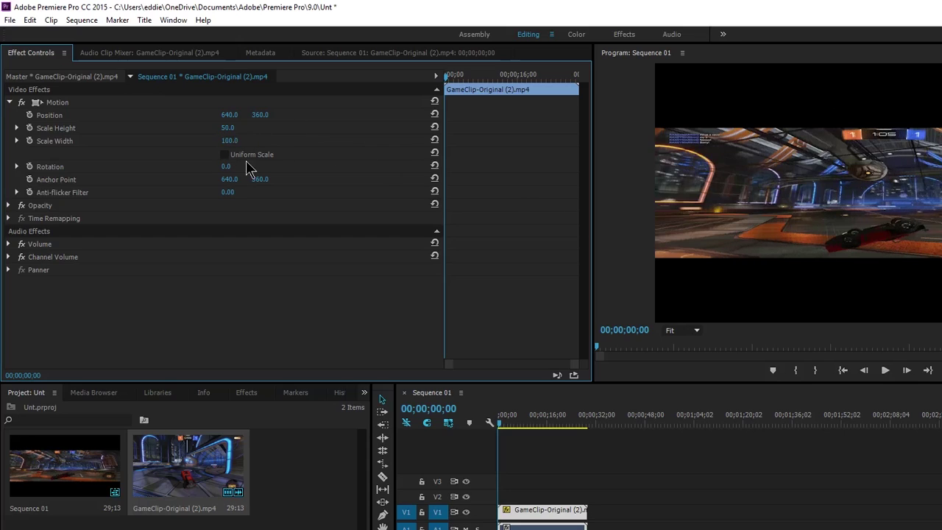
pyautogui.click(230, 127)
pyautogui.write('100')
pyautogui.press('Return')
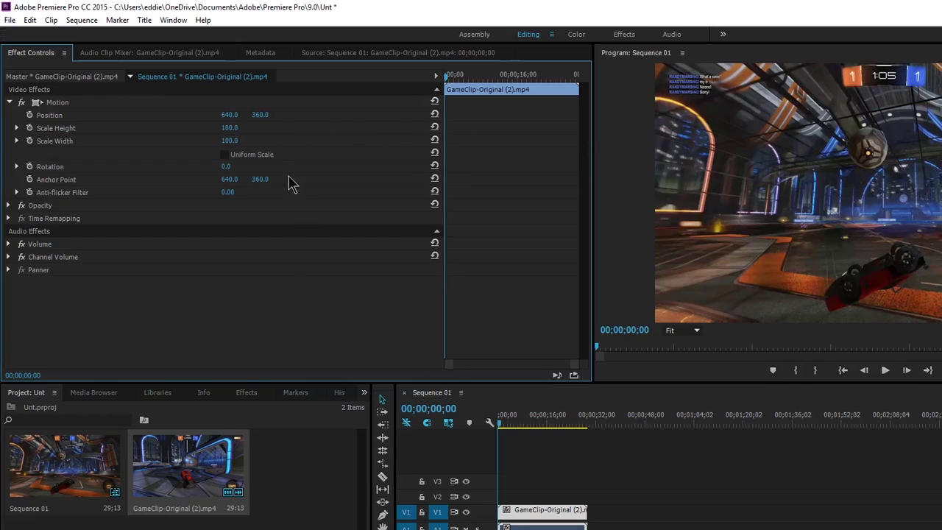
pyautogui.click(224, 155)
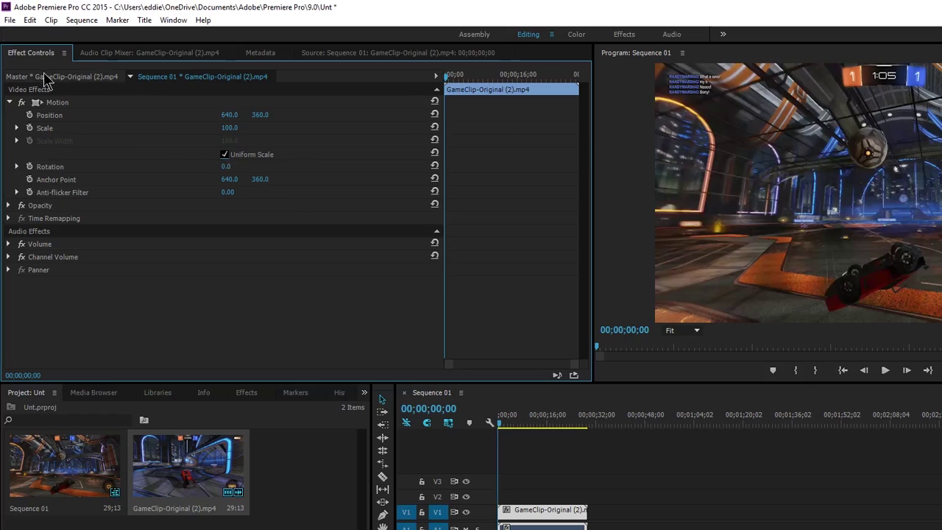
# Select Motion, zoom the Program monitor to 50%, and drag the clip's left edge to stretch it
pyautogui.click(9, 102)
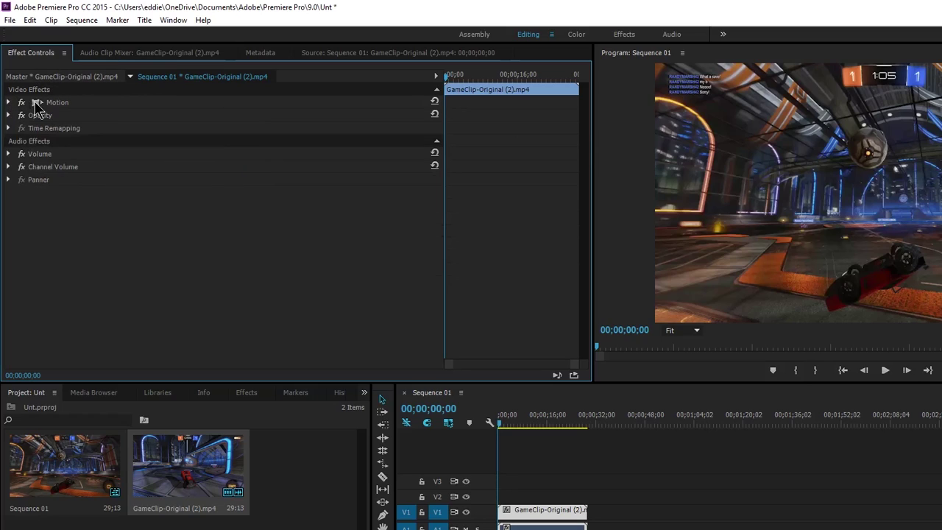
pyautogui.click(33, 102)
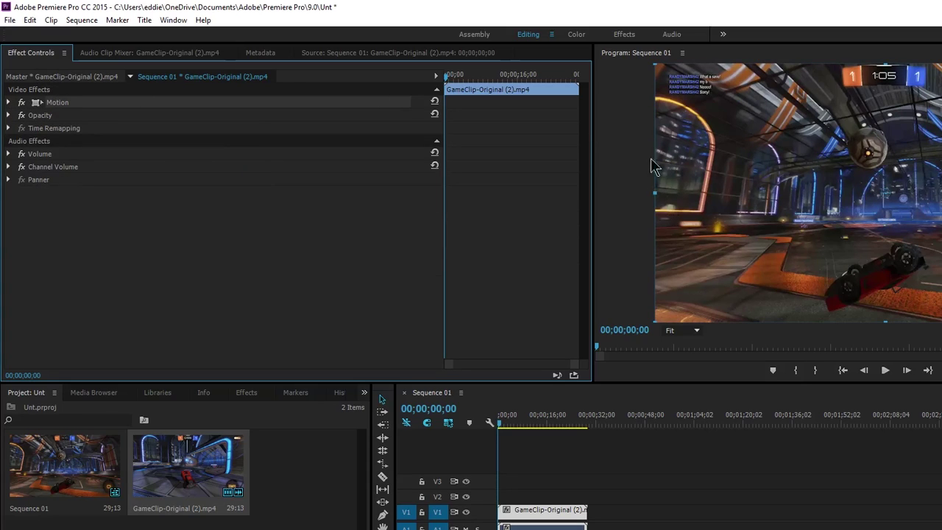
pyautogui.click(671, 331)
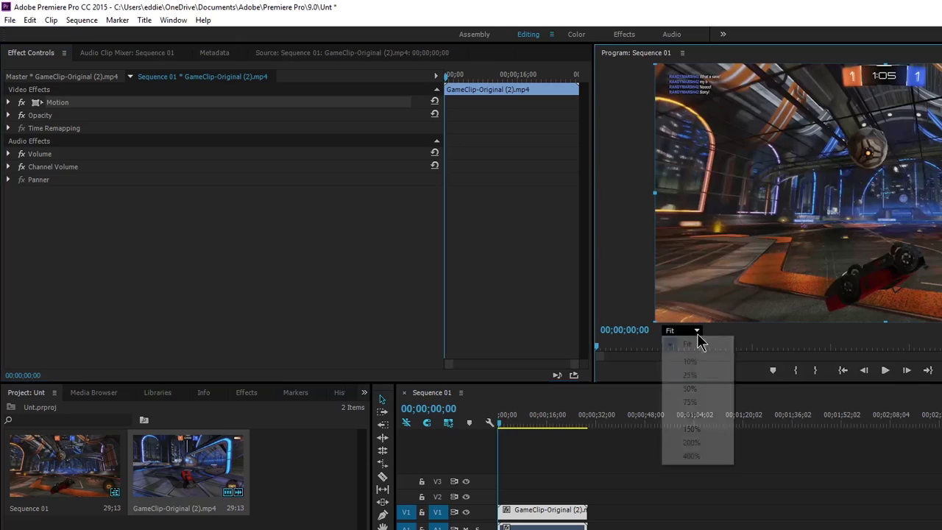
pyautogui.click(711, 375)
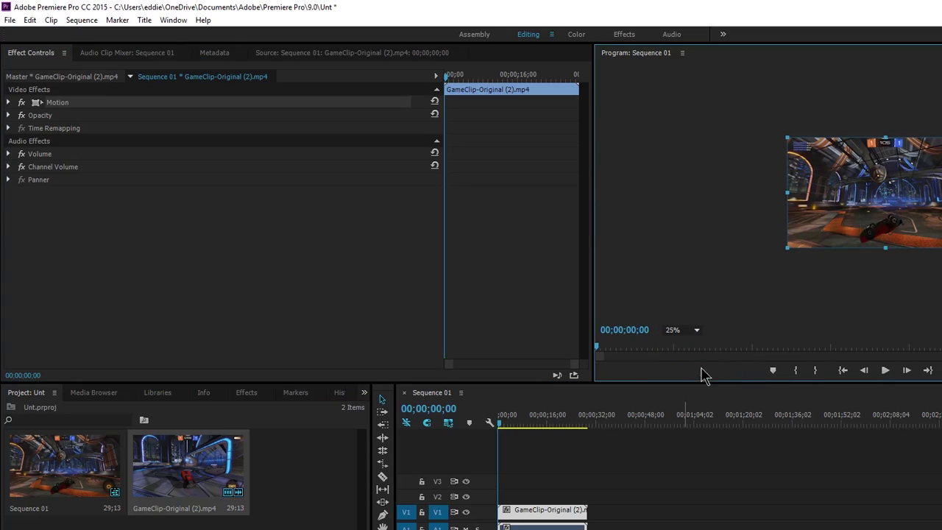
pyautogui.click(709, 335)
pyautogui.click(713, 390)
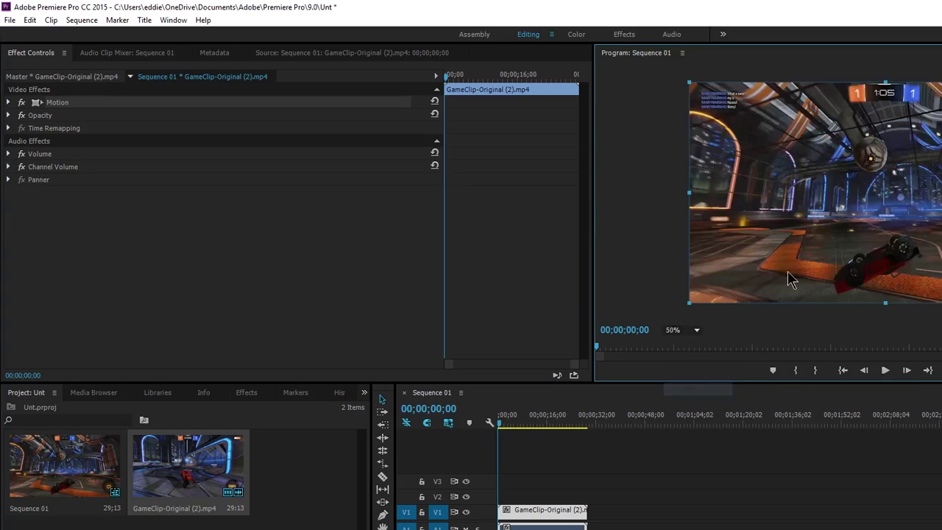
pyautogui.moveTo(689, 192)
pyautogui.mouseDown()
pyautogui.moveTo(670, 193)
pyautogui.moveTo(795, 190)
pyautogui.moveTo(691, 194)
pyautogui.mouseUp()
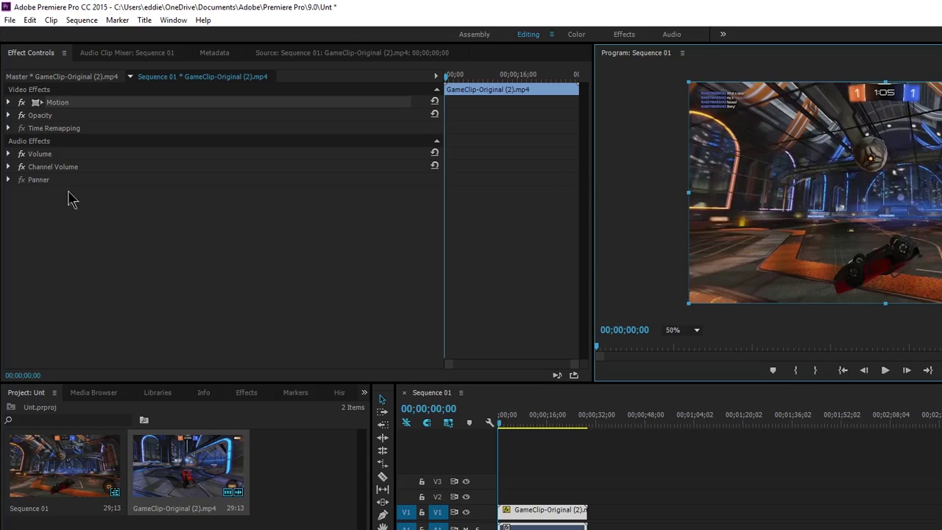